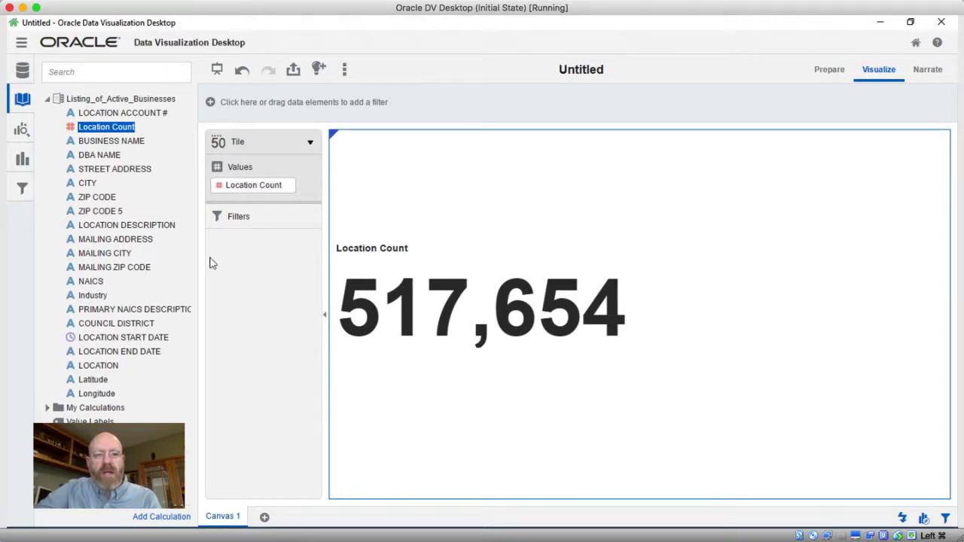
Step: Check the Listing_of_Active_Businesses source, then create a new data flow with it as input
click(142, 99)
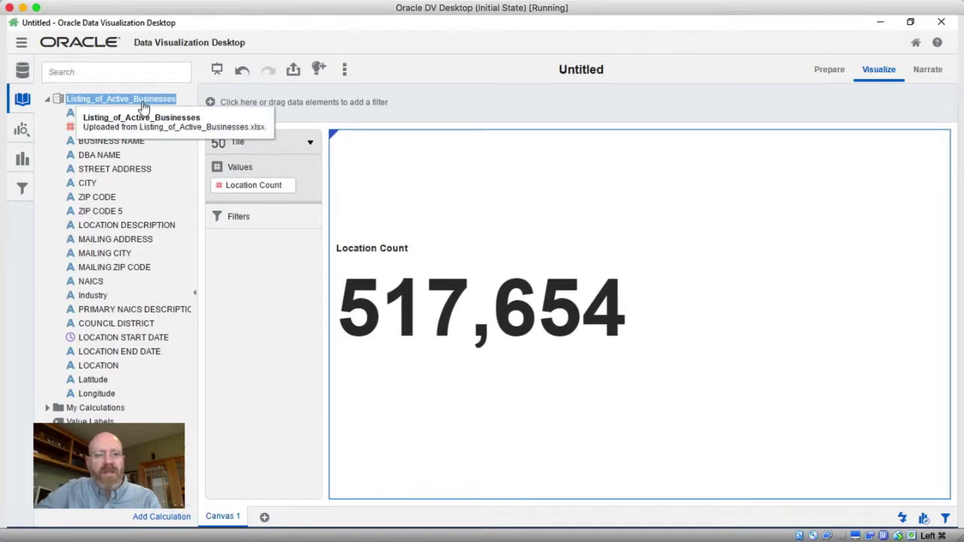
click(241, 345)
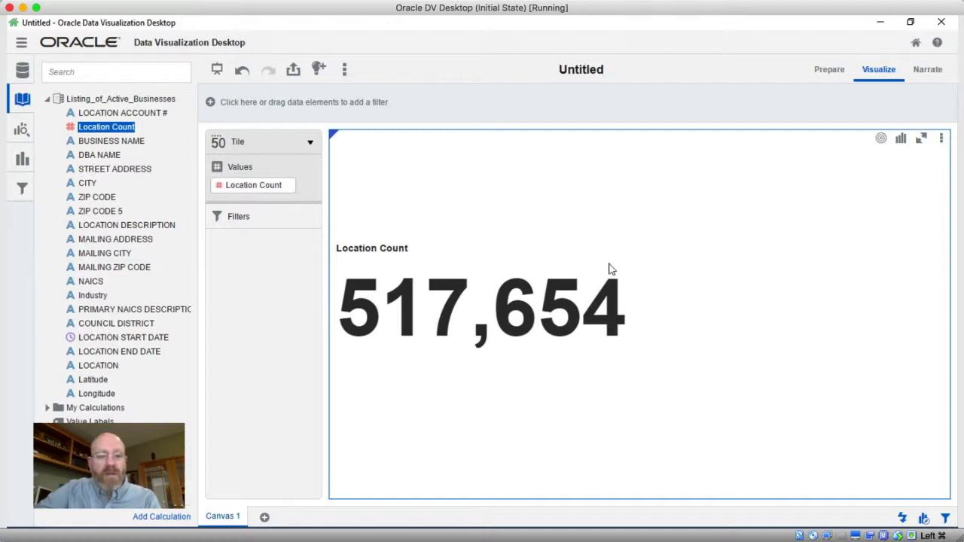
click(916, 43)
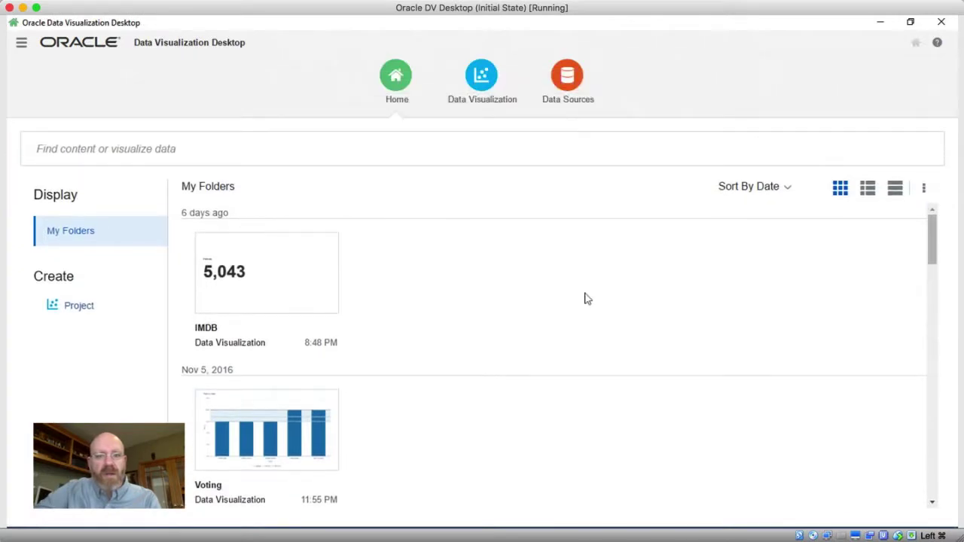
click(568, 82)
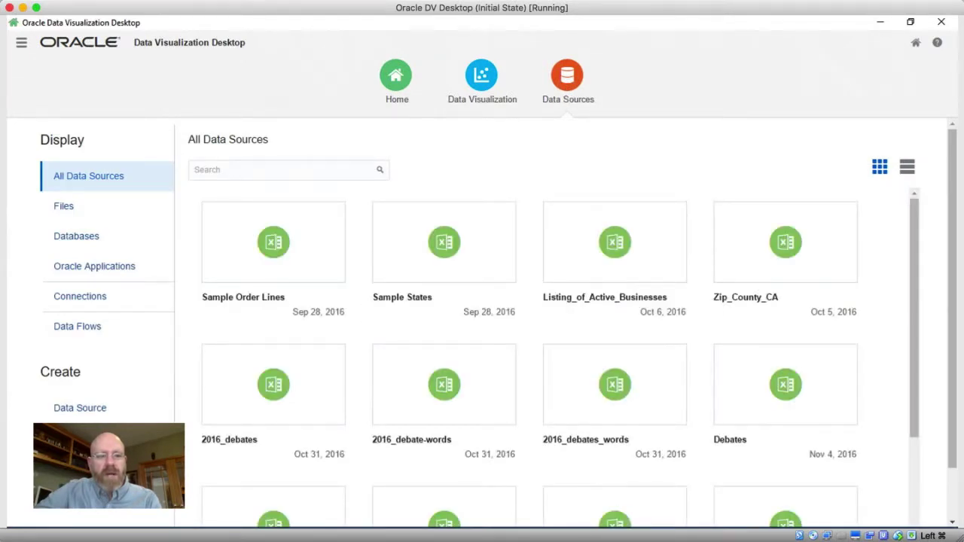
click(482, 76)
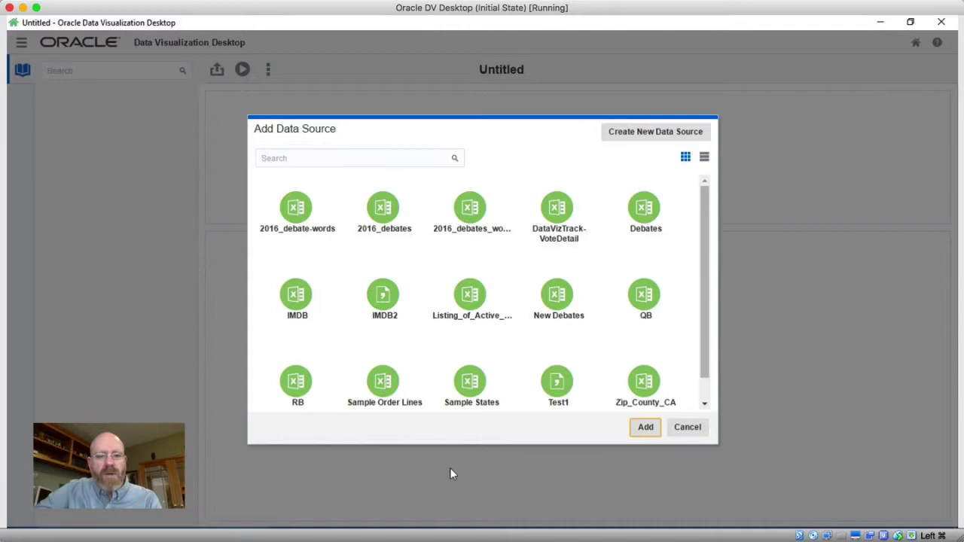
click(470, 298)
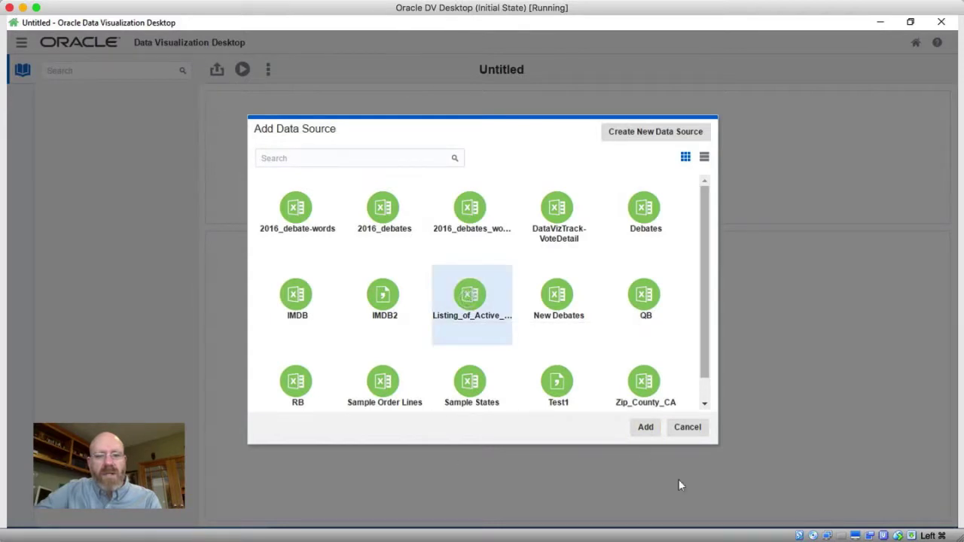
click(645, 428)
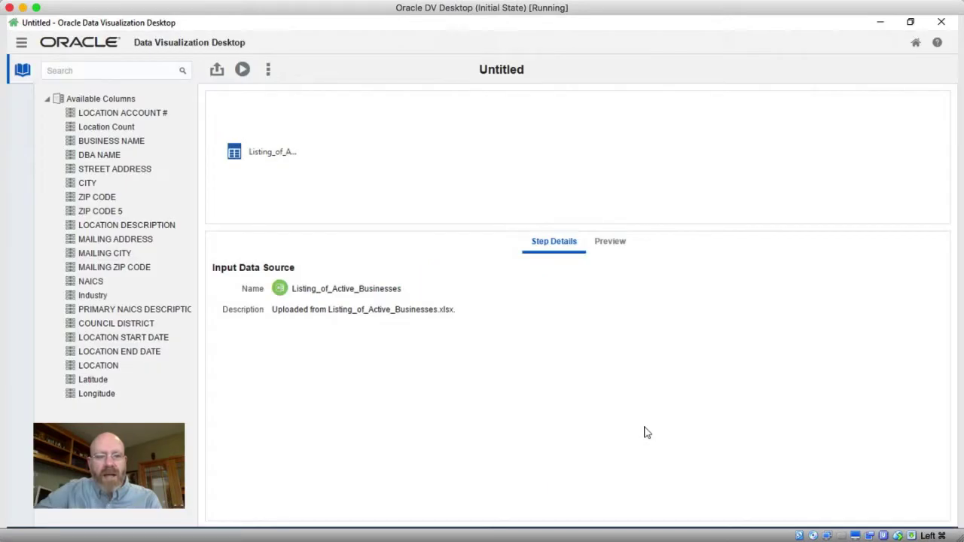
right_click(285, 154)
click(295, 161)
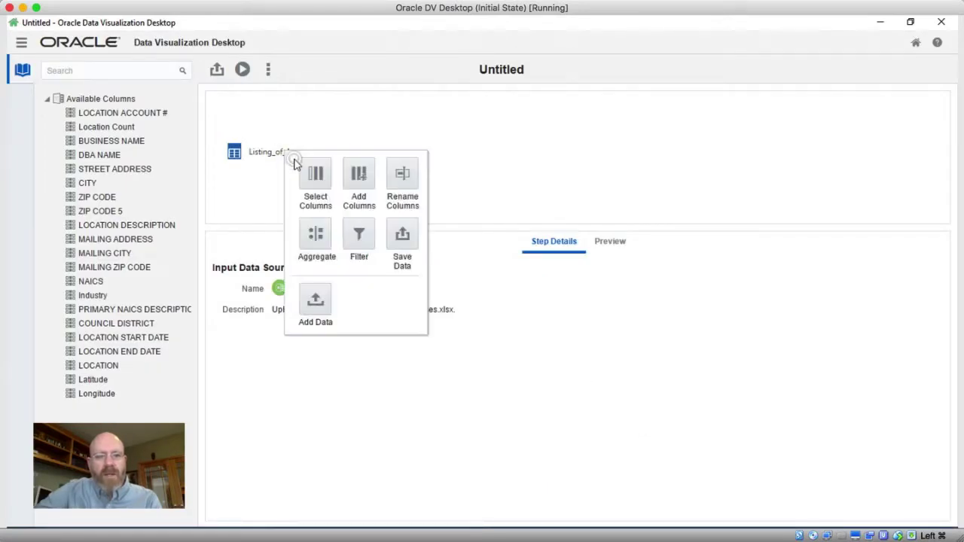
click(315, 242)
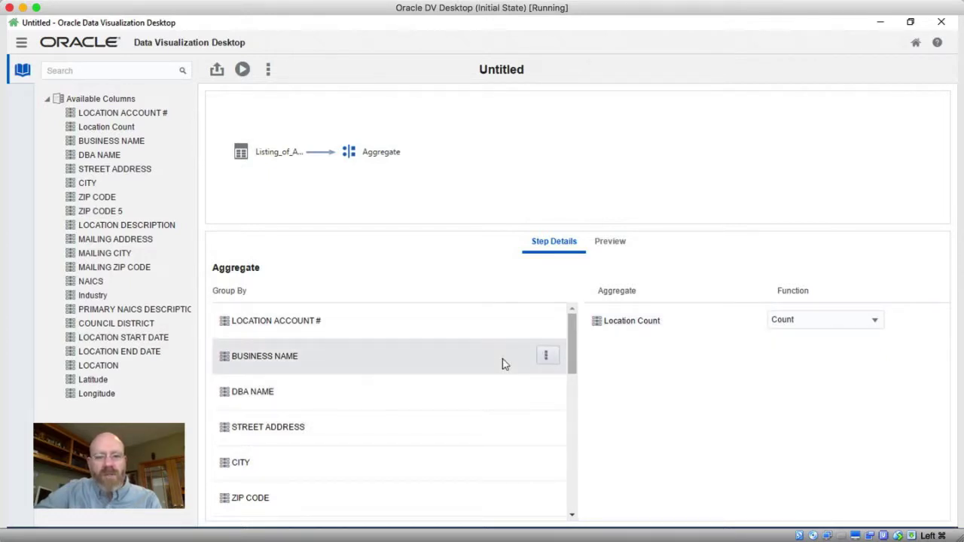
mouse_move(573, 352)
mouse_down()
mouse_move(572, 492)
mouse_move(574, 334)
mouse_up()
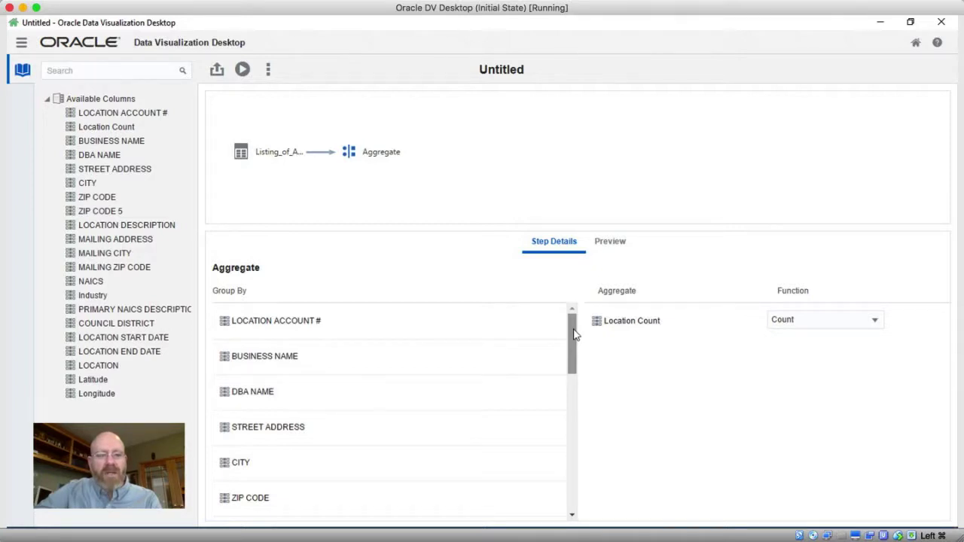
right_click(378, 162)
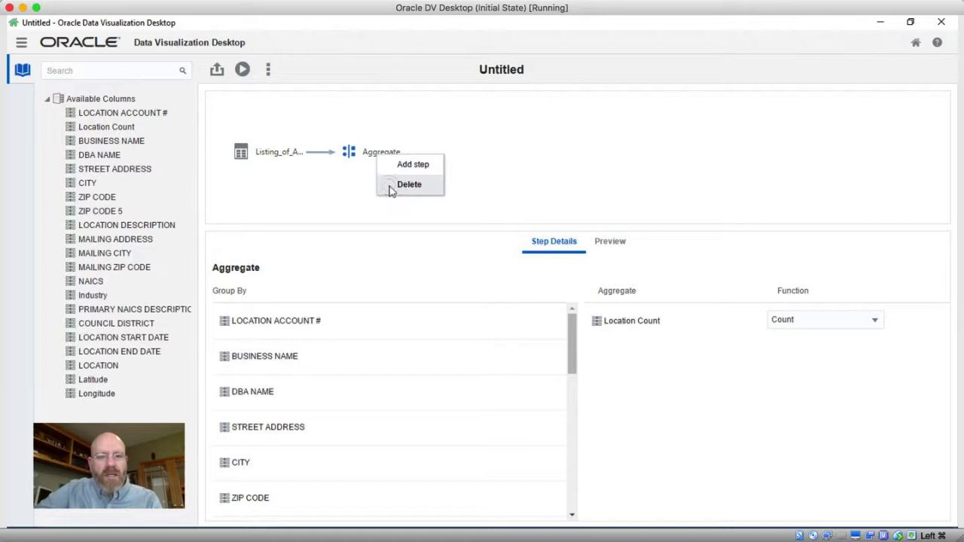
click(390, 190)
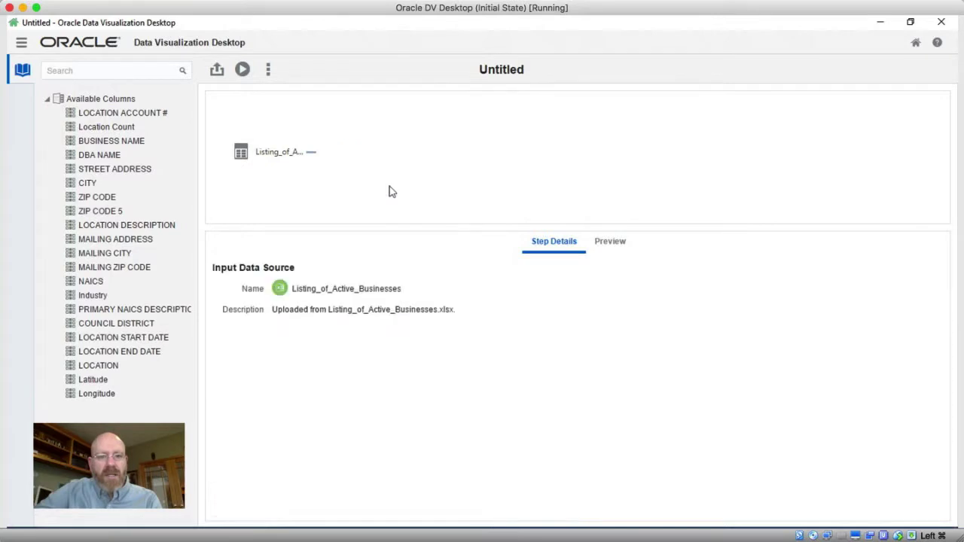
Step: Add a Select Columns step after the input dataset and clear all selected columns
right_click(287, 162)
click(299, 166)
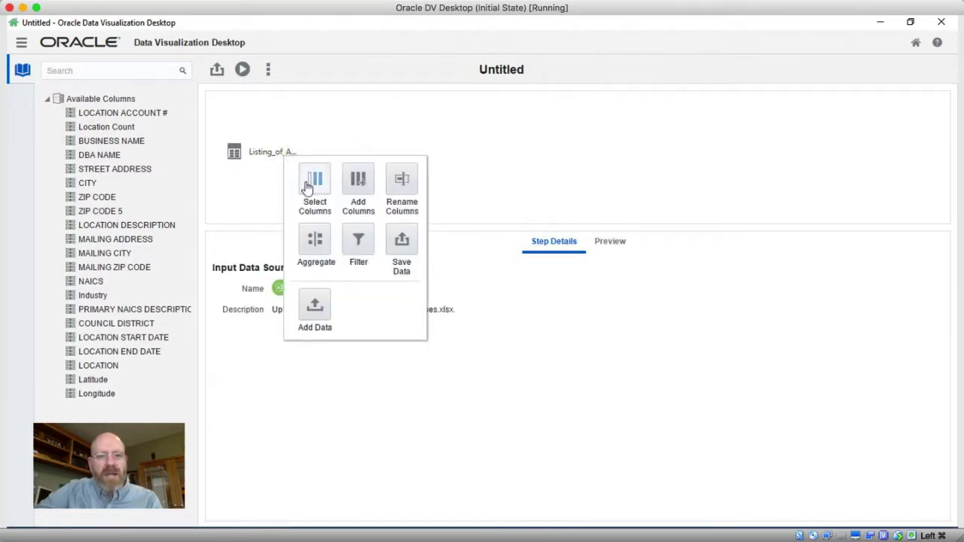
click(315, 183)
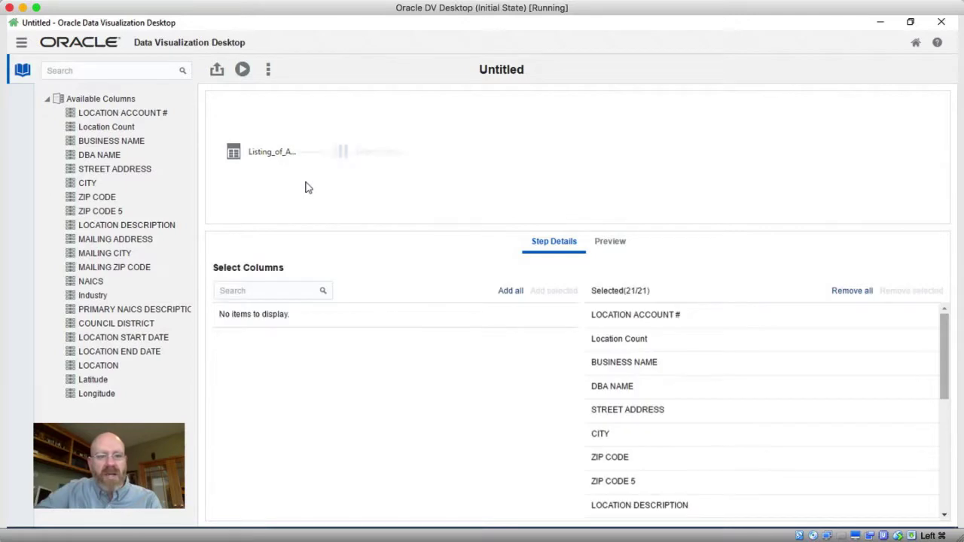
click(860, 294)
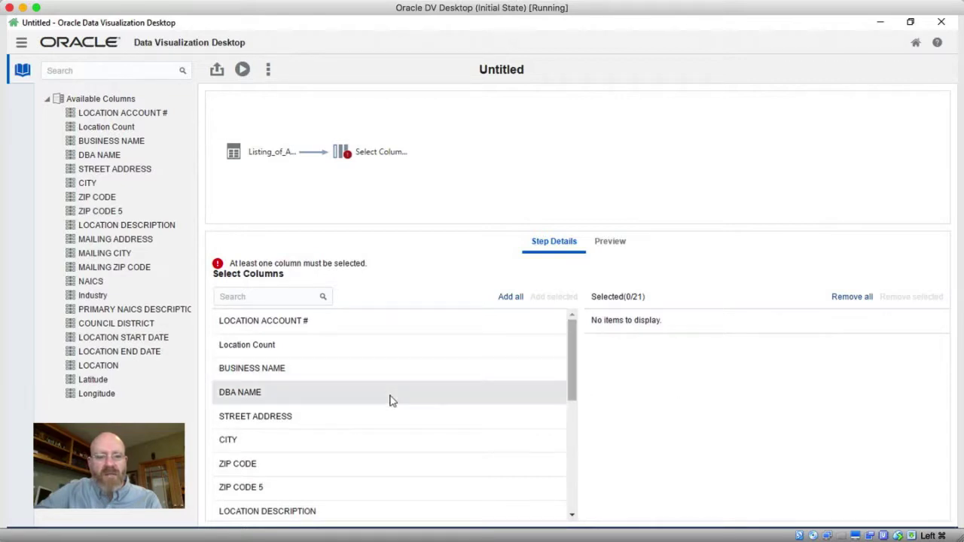
Step: Keep ZIP CODE 5, Industry, COUNCIL DISTRICT and Location Count as the selected columns
click(394, 486)
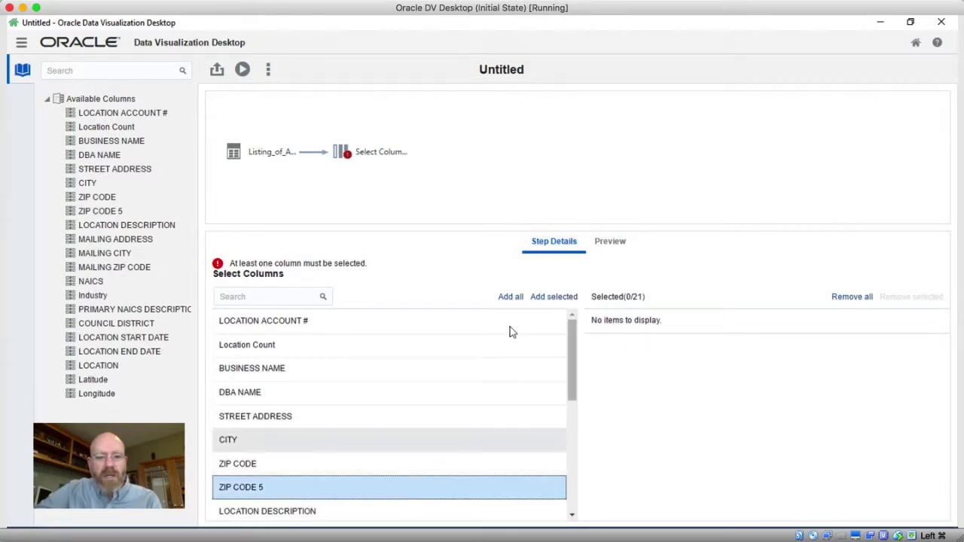
click(548, 298)
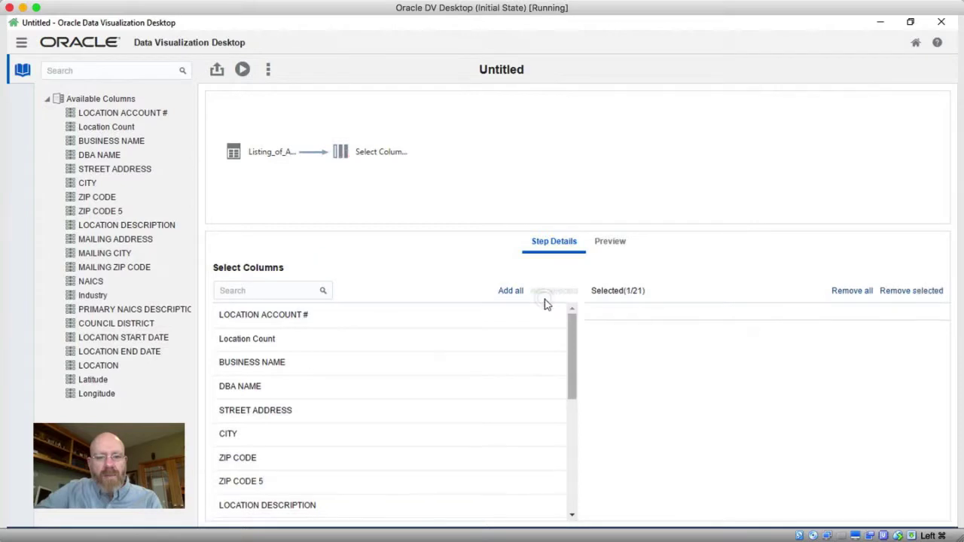
click(570, 440)
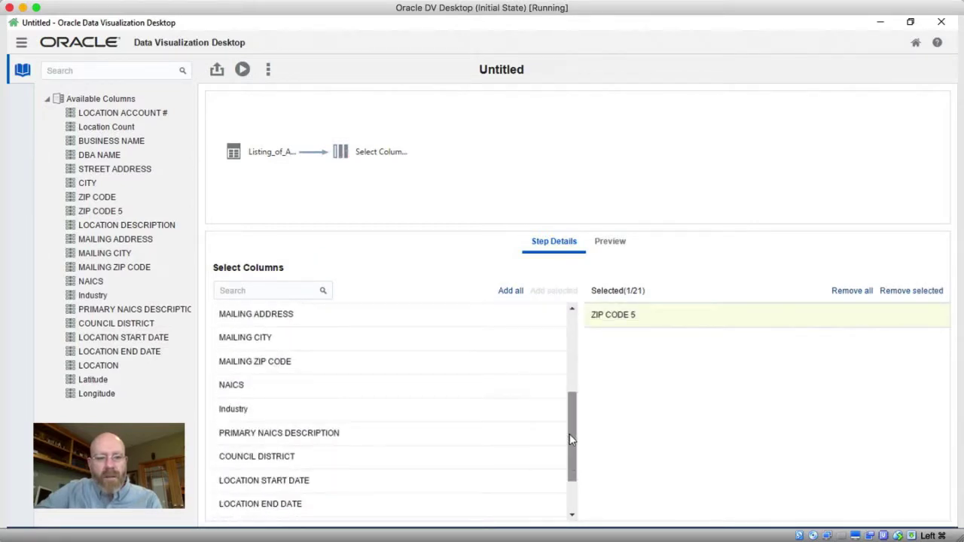
click(530, 413)
click(548, 296)
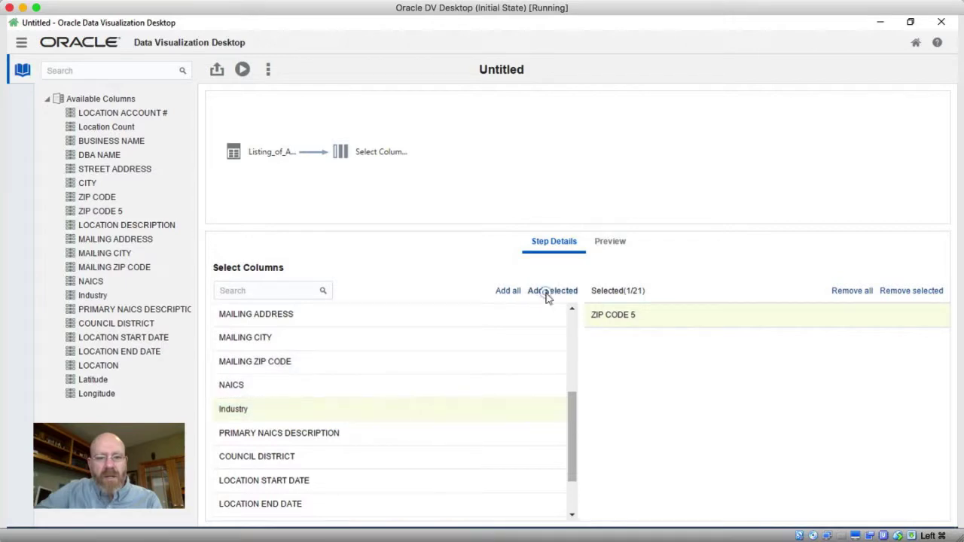
click(496, 432)
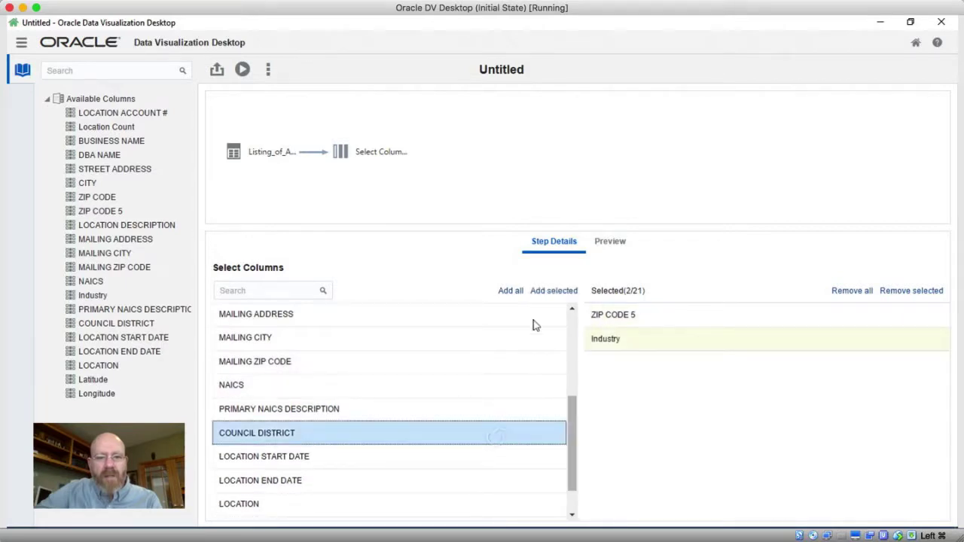
click(549, 295)
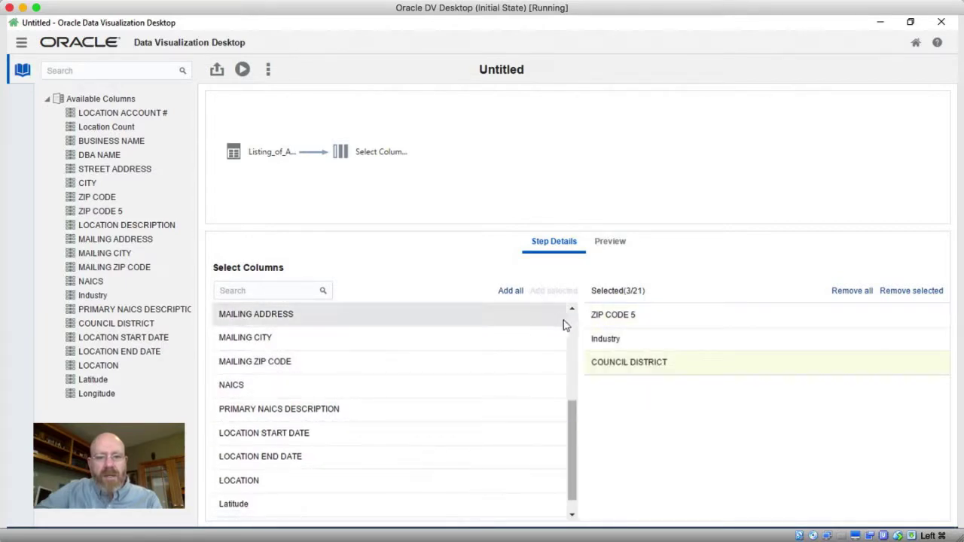
scroll(566, 325, up, 5)
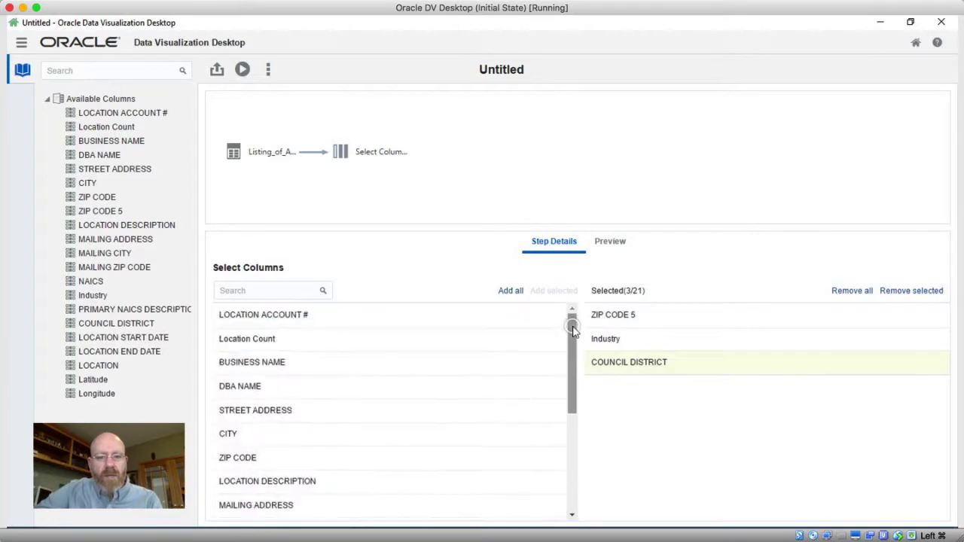
click(516, 341)
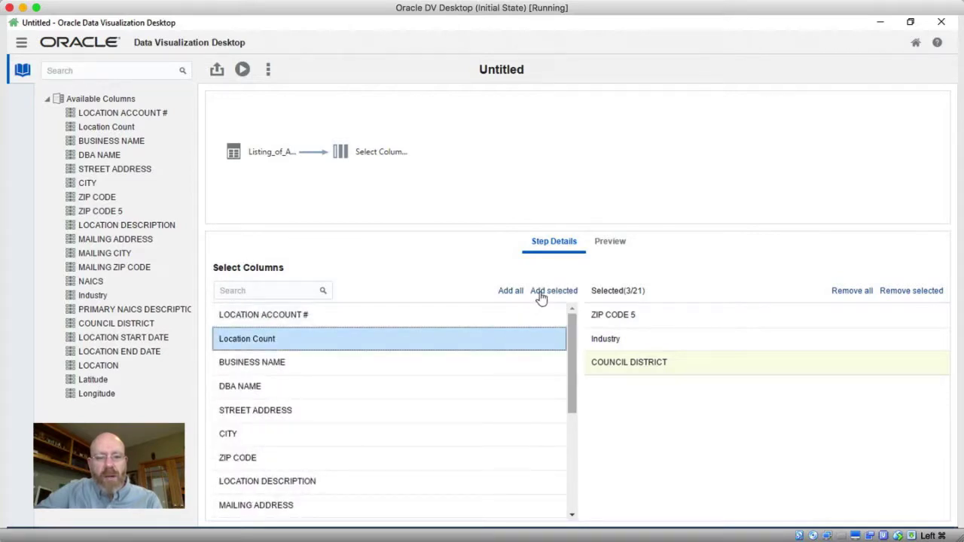
click(541, 296)
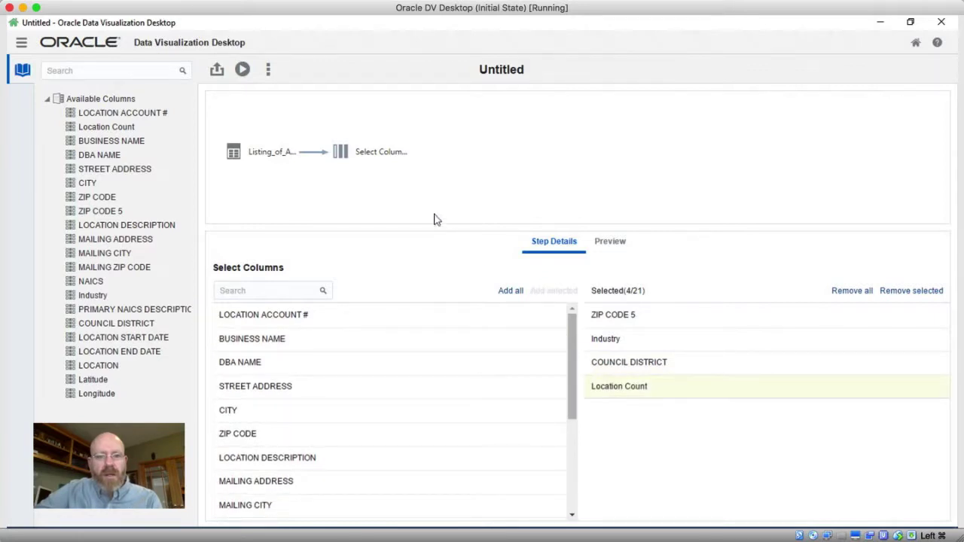
Step: Add an Aggregate step counting Location Count by ZIP CODE 5, Industry and COUNCIL DISTRICT, and preview it
right_click(374, 157)
click(388, 160)
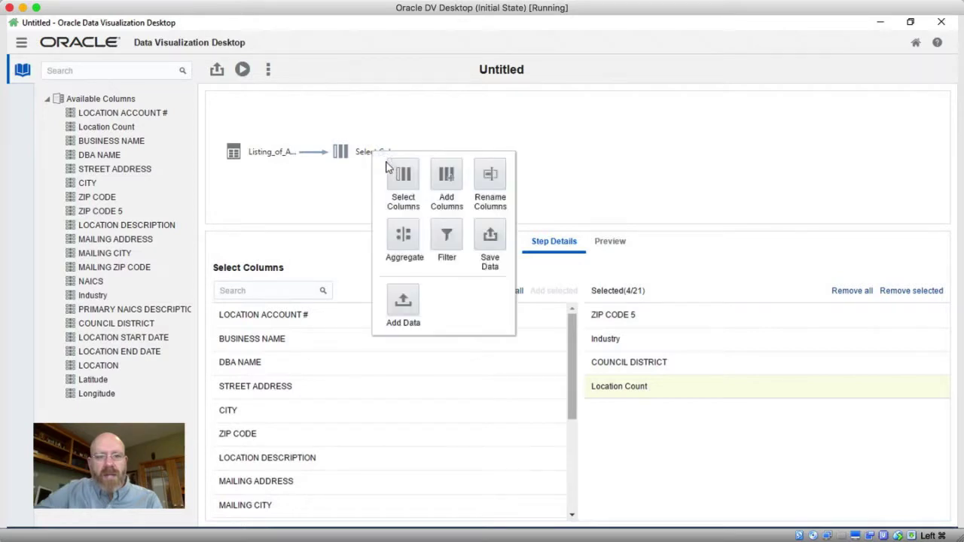
click(403, 236)
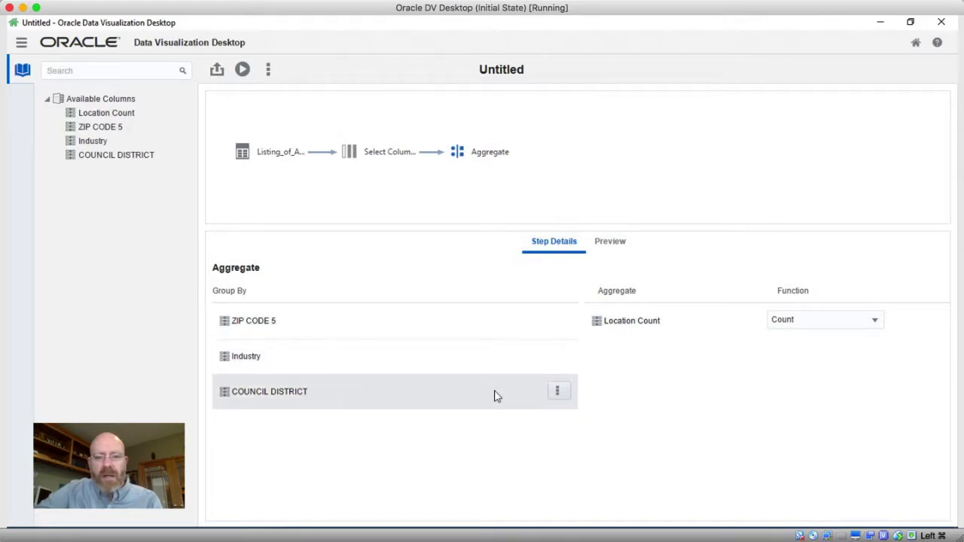
click(618, 246)
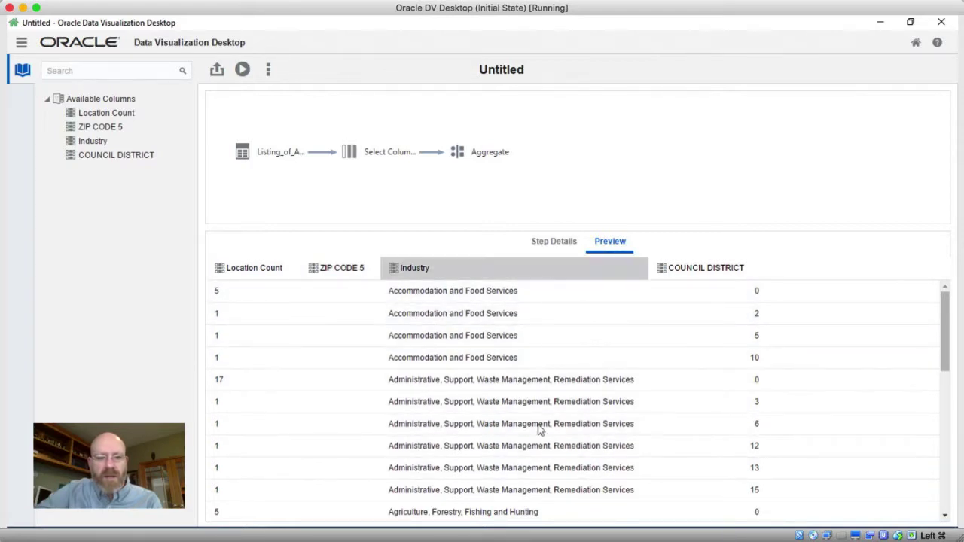
Step: Add a Save Data step named 'LA Businesses Agg' and run the data flow
right_click(486, 158)
click(519, 163)
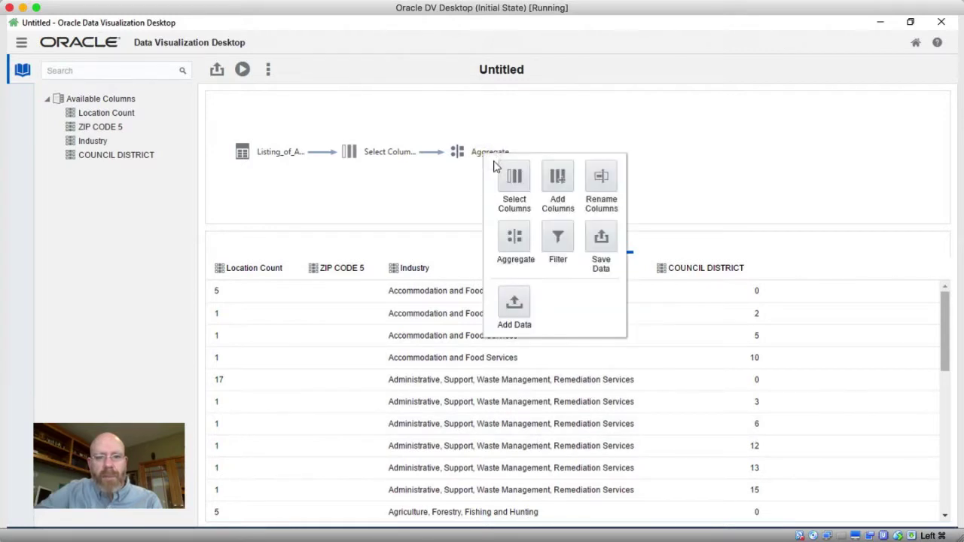
click(602, 239)
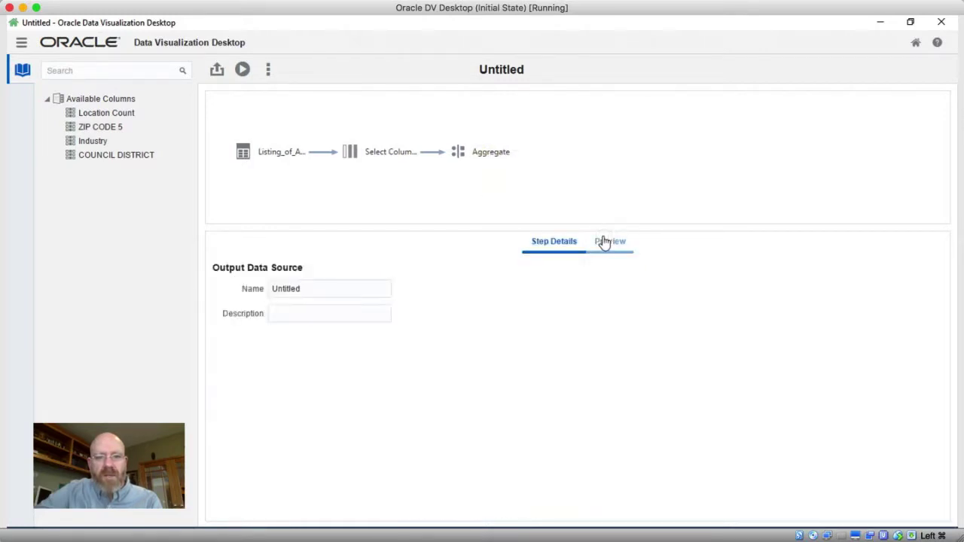
double_click(327, 291)
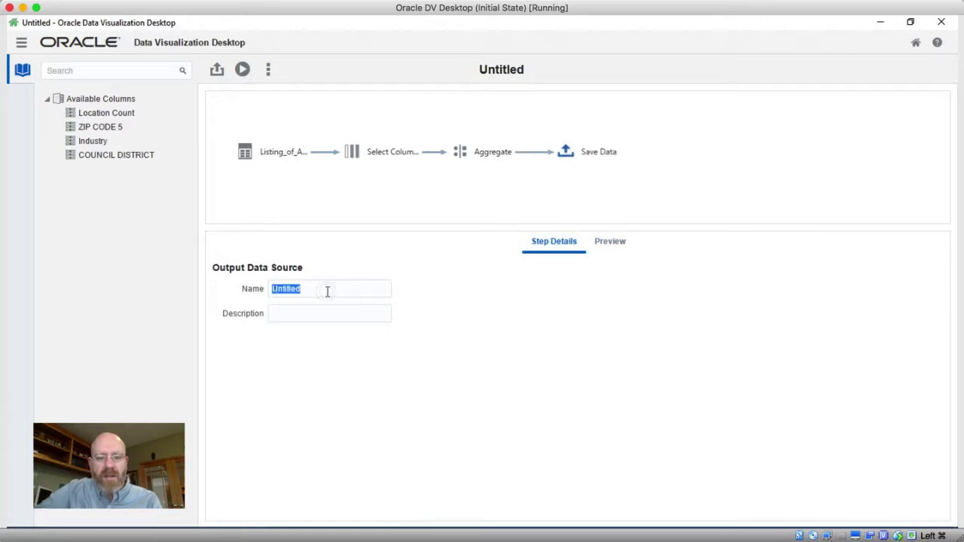
text(LA Business)
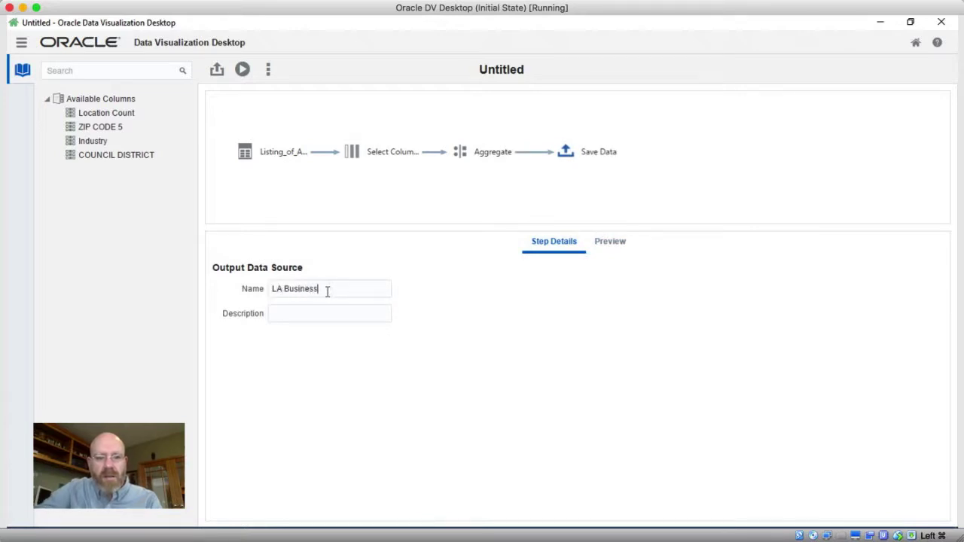
text(es Agg)
click(243, 72)
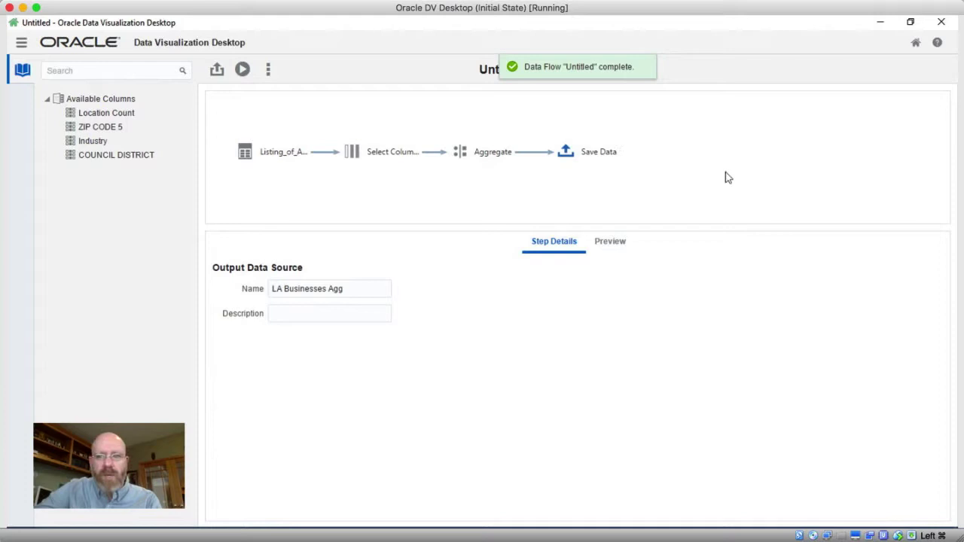
Step: Create a new project using the LA Businesses Agg dataset
click(916, 43)
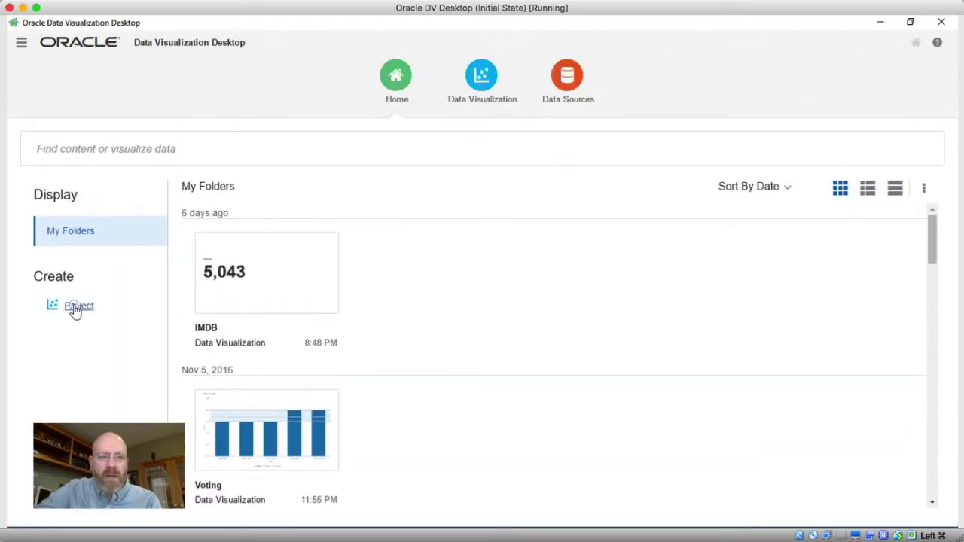
click(77, 307)
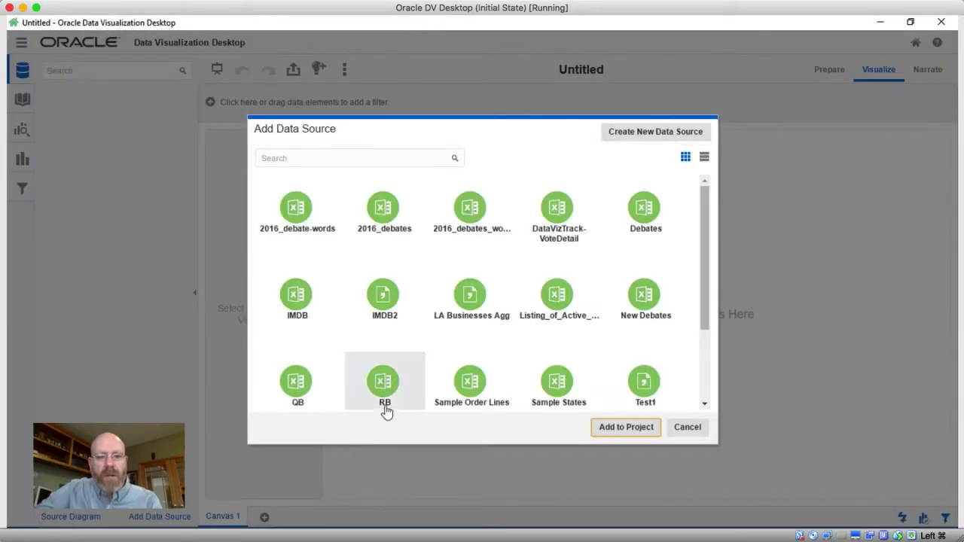
click(468, 300)
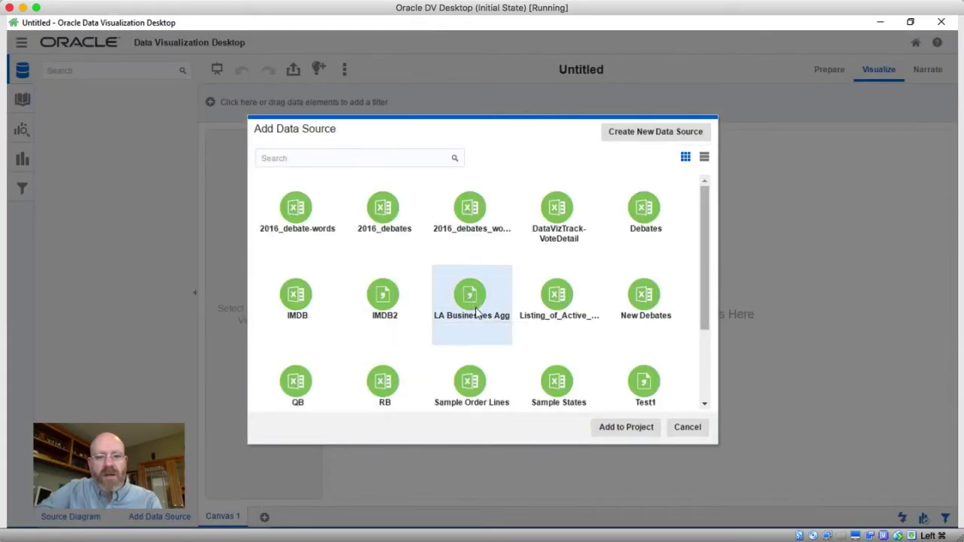
click(616, 429)
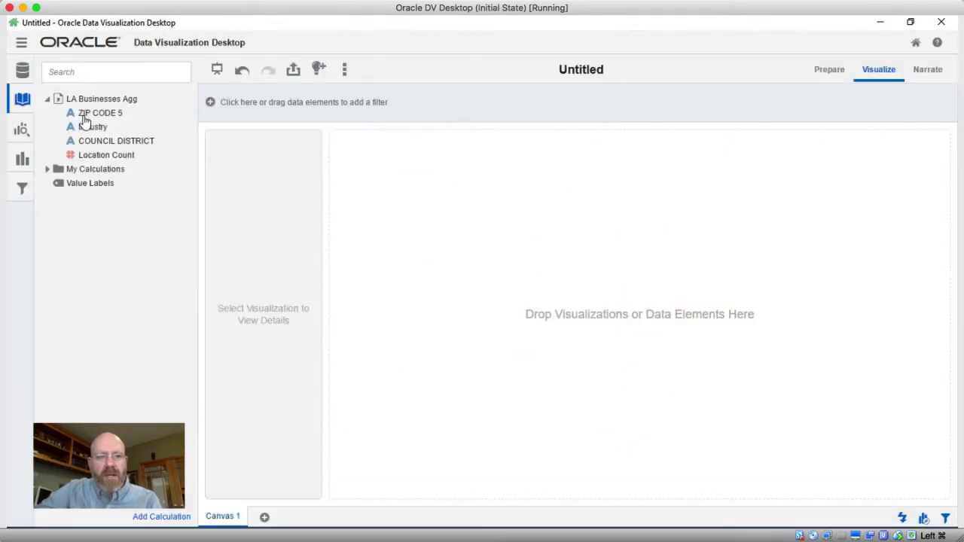
Step: Show Location Count as a Tile visualization, displaying 18,240
click(84, 114)
click(87, 155)
right_click(92, 156)
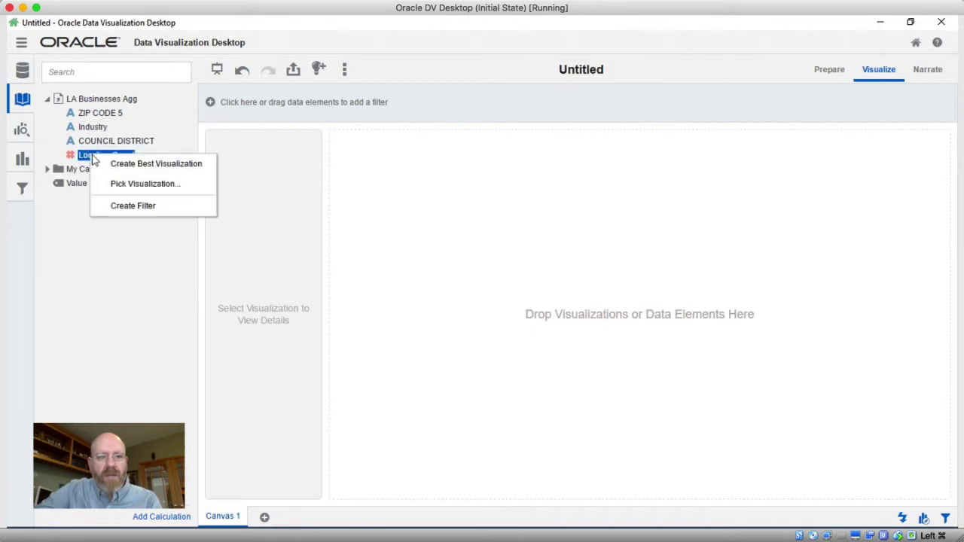
click(121, 184)
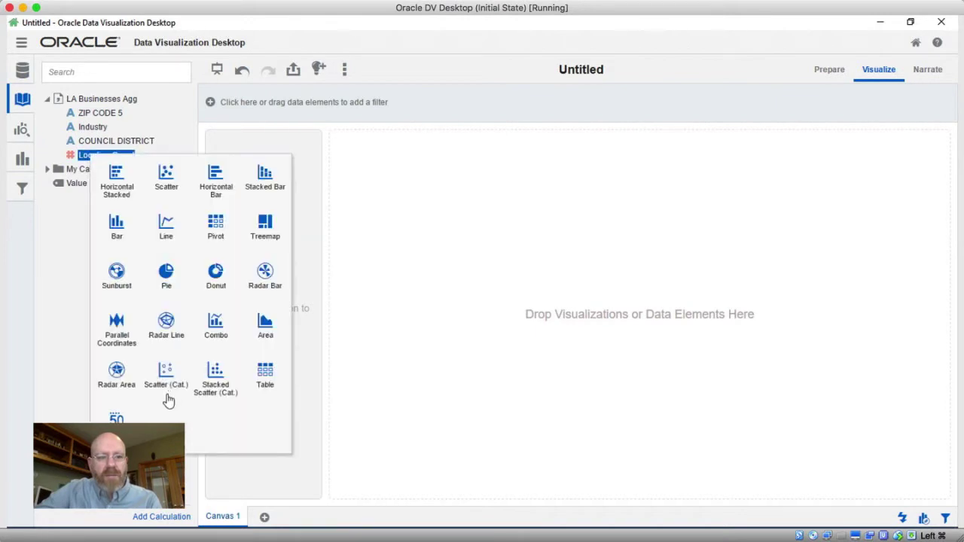
click(115, 418)
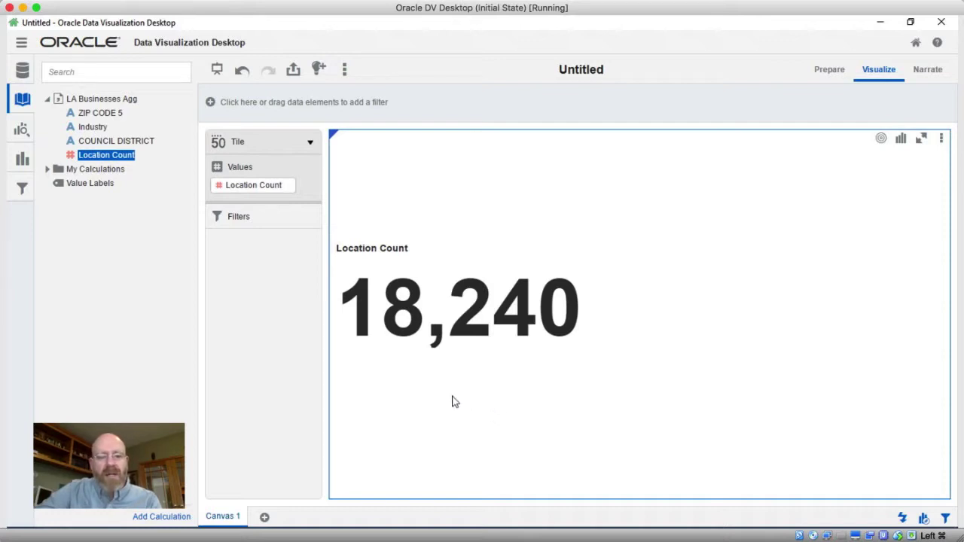
ctrl+click(111, 100)
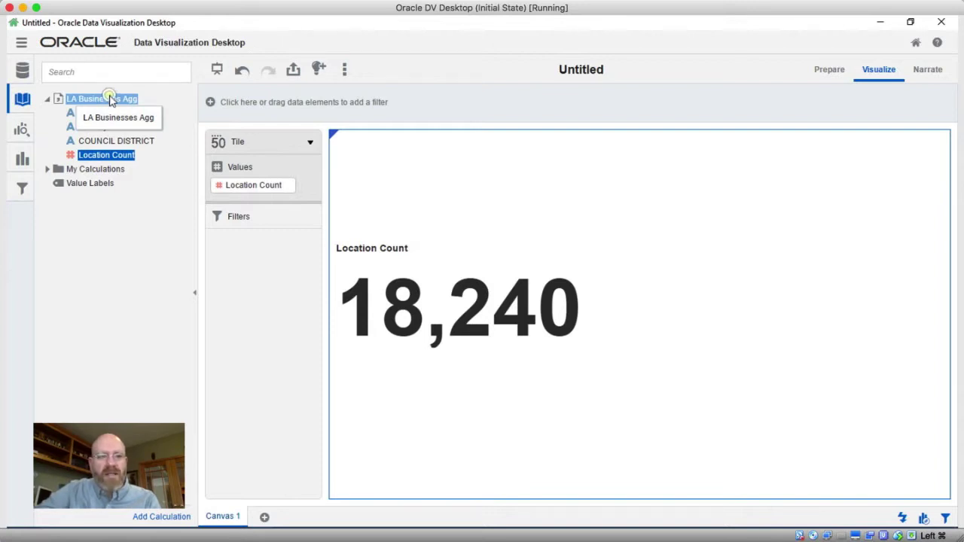
Step: Change Location Count's aggregation in LA Businesses Agg from Count to Sum and confirm
right_click(111, 101)
click(128, 104)
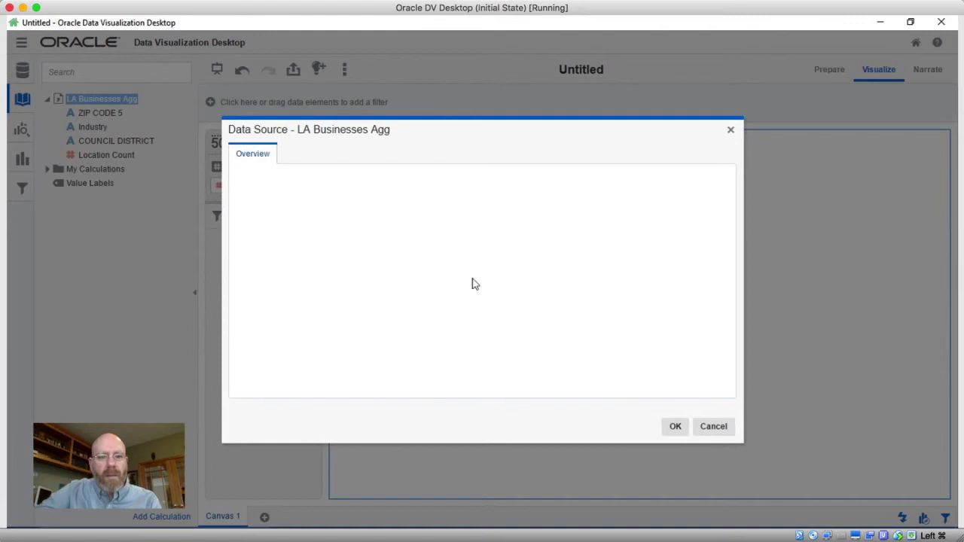
click(696, 286)
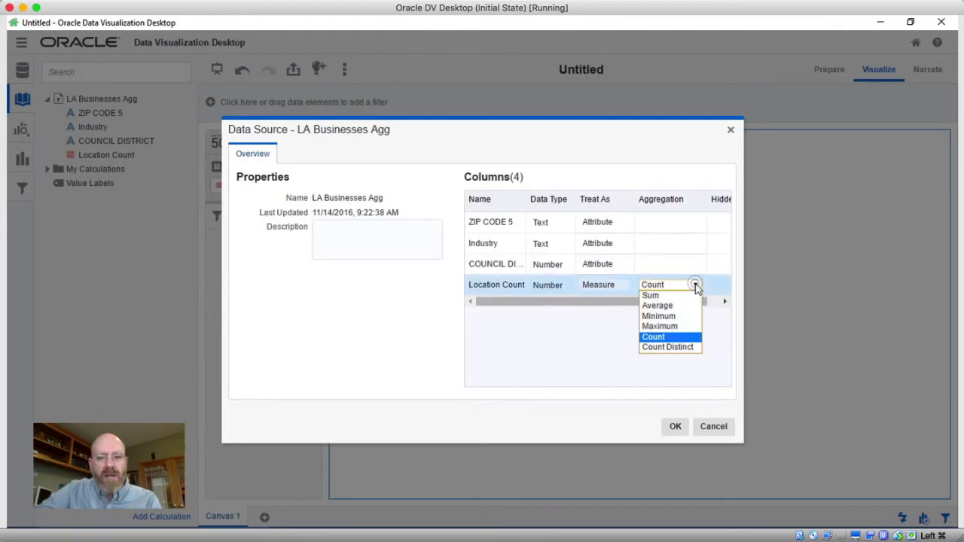
click(689, 295)
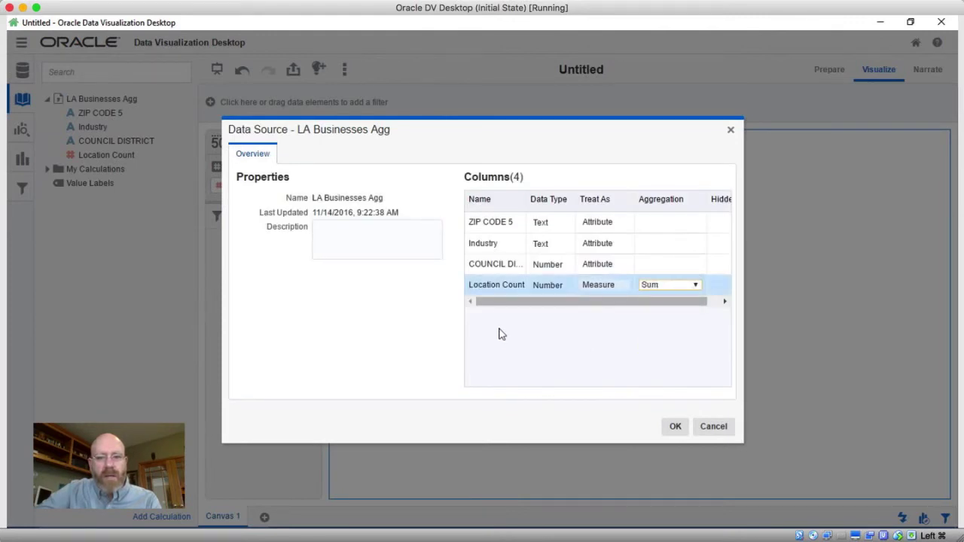
click(675, 427)
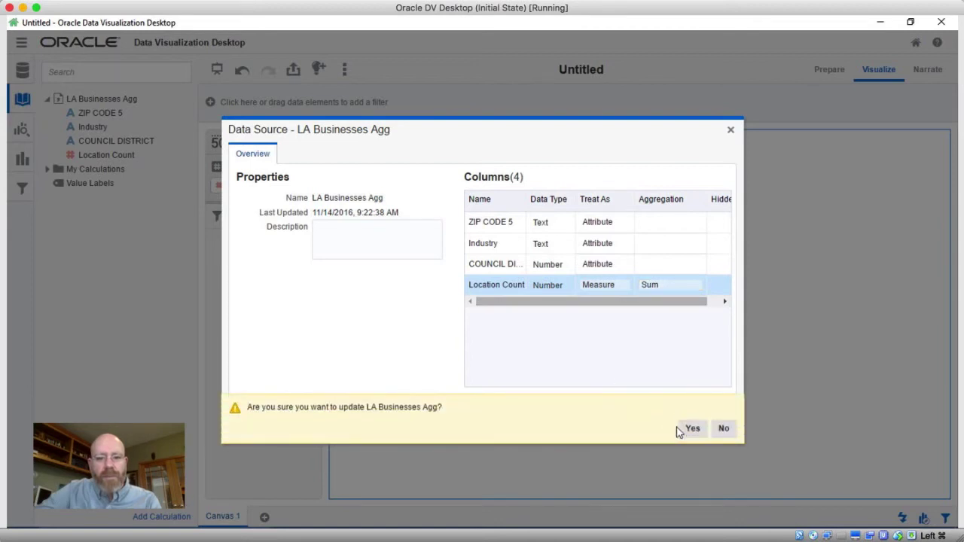
click(691, 429)
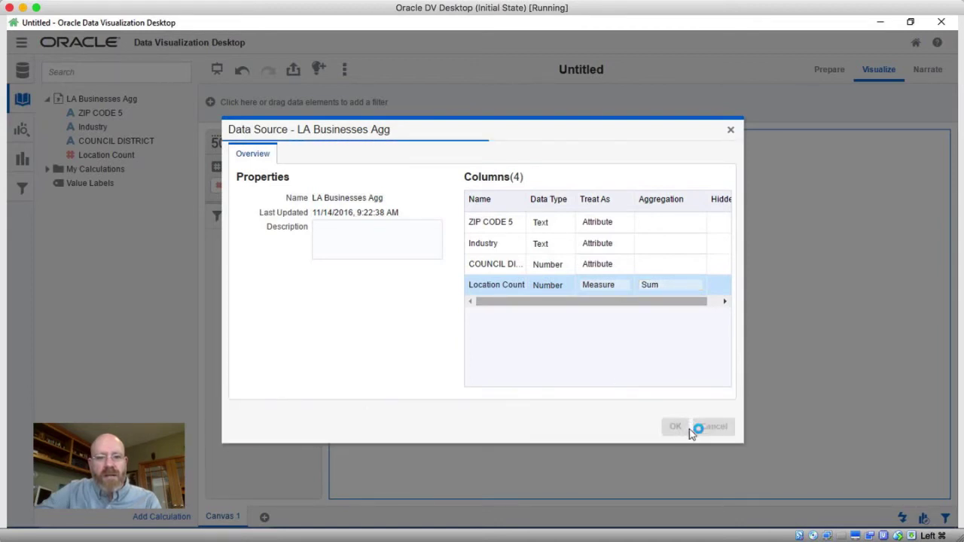